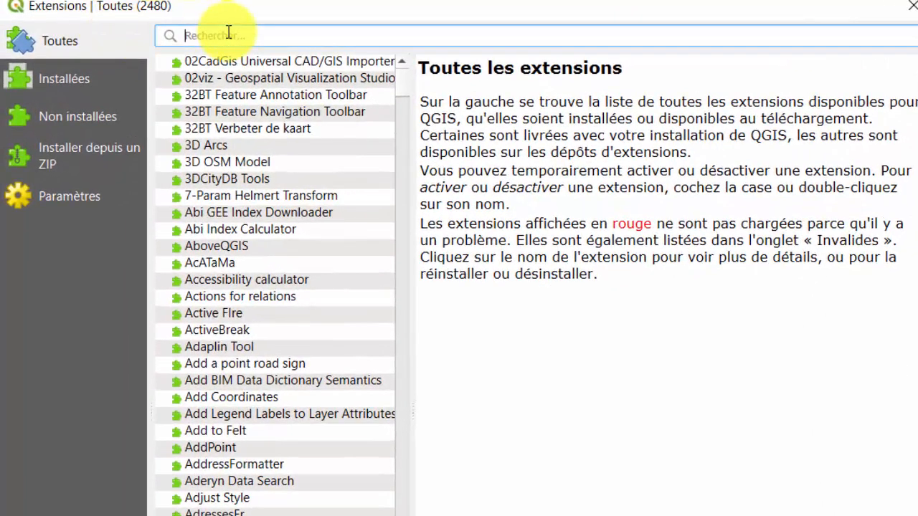
Find the NextGIS QuickMapServices extension by searching for "mapserv", install it and close the extension manager
type("mapserv")
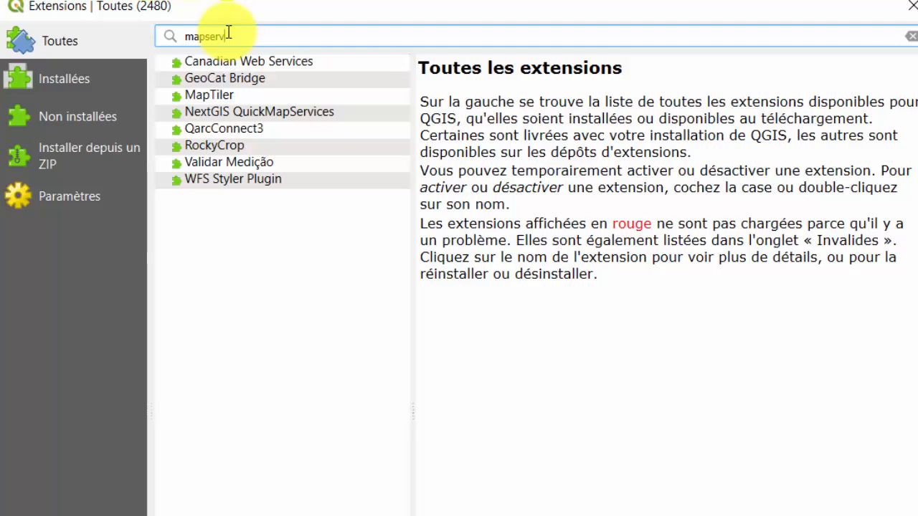
left_click(253, 112)
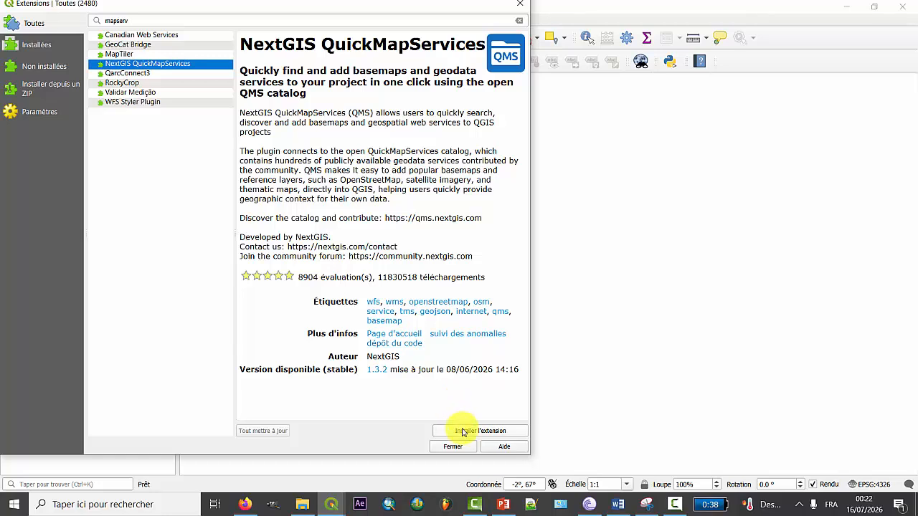
left_click(660, 515)
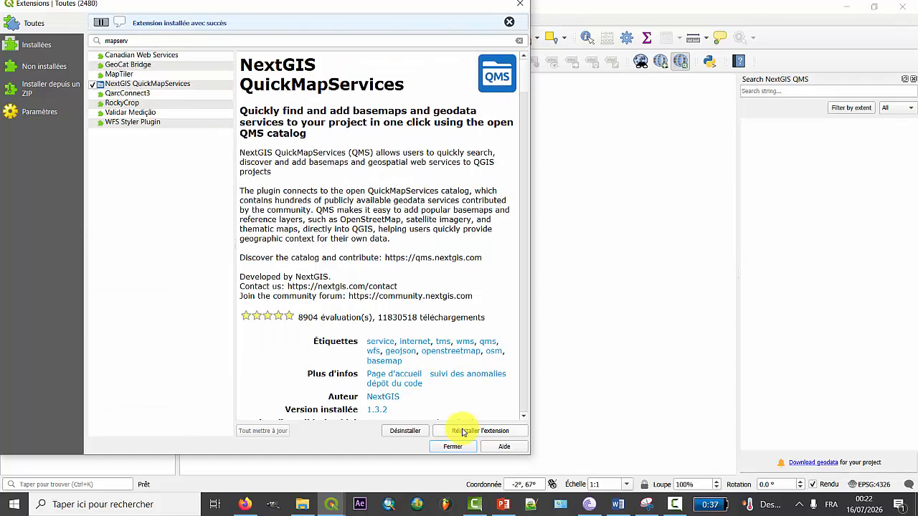
left_click(151, 84)
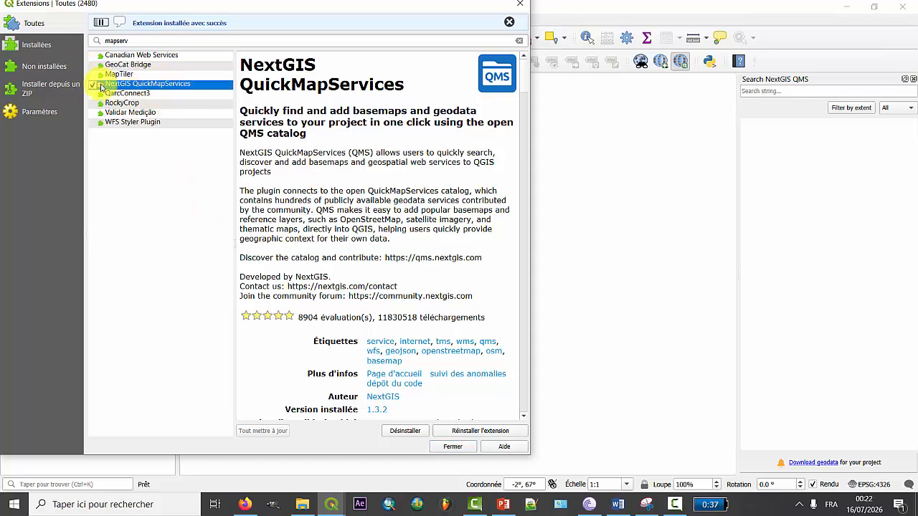
left_click(462, 445)
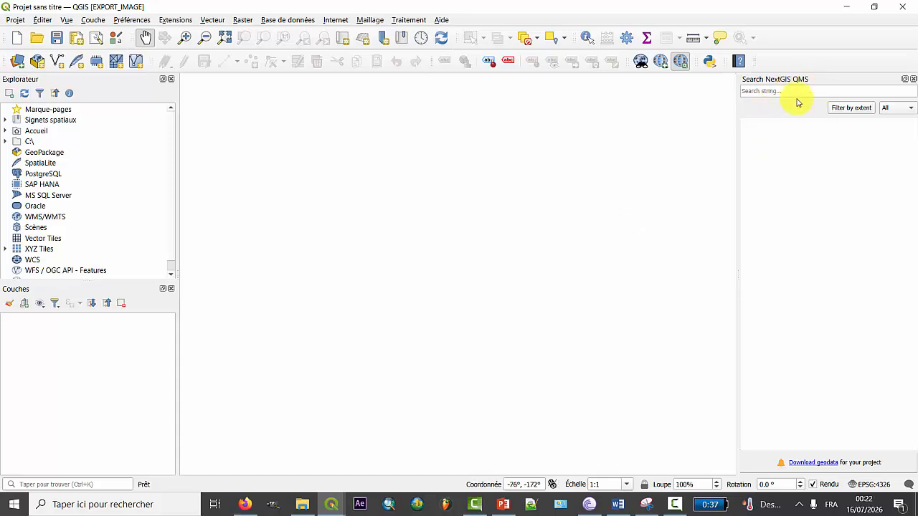
left_click(334, 19)
mouse_move(353, 49)
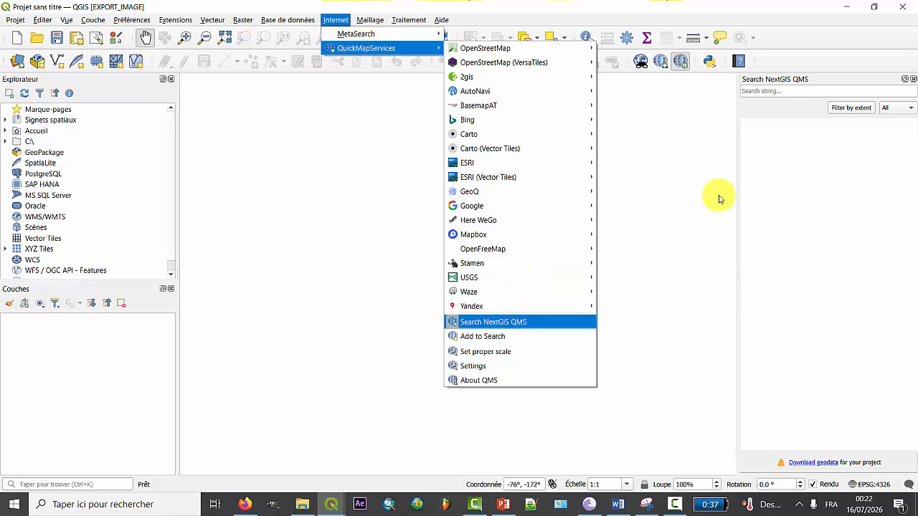
key("Escape")
left_click(788, 92)
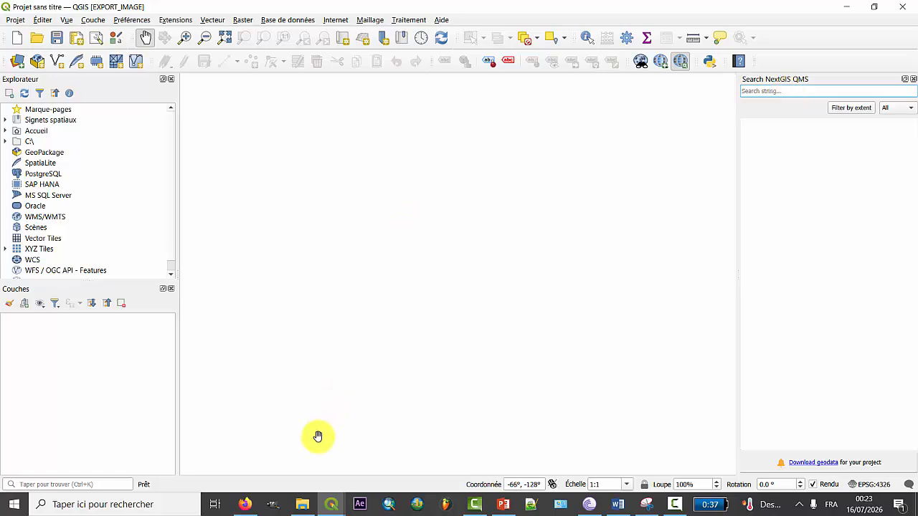
Add zone_etude.shp from the exporter_google_maps folder to the project as a layer
left_click(302, 502)
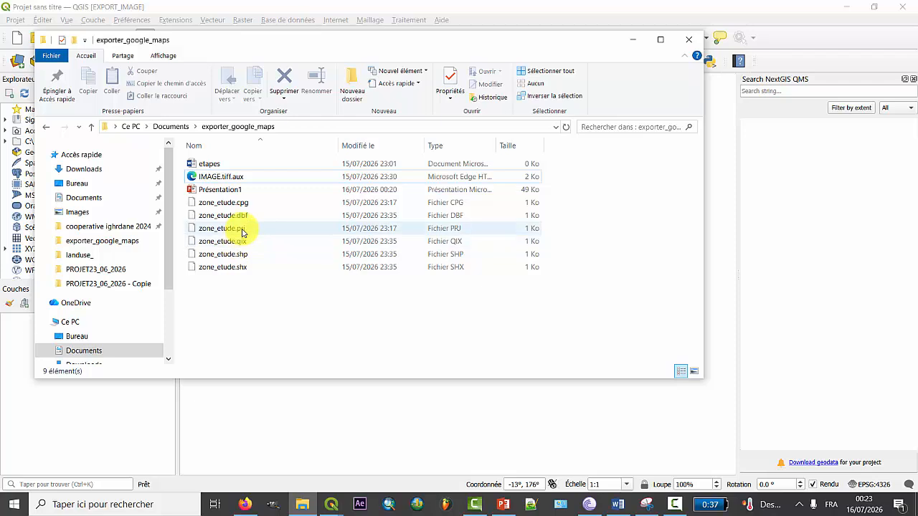
left_click(243, 254)
left_click_drag(257, 259, 339, 423)
left_click(633, 40)
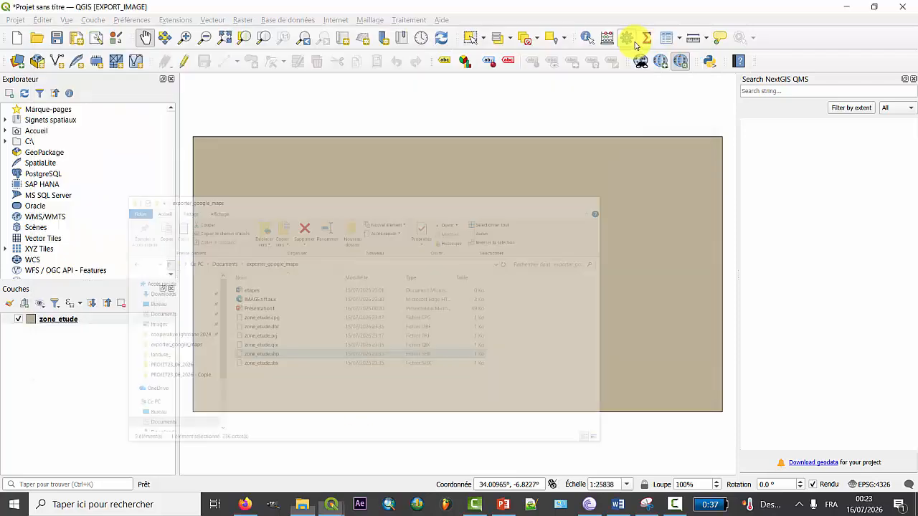
Set the fill style of the zone_etude layer's simple fill symbol to Pas de remplissage
left_click(34, 321)
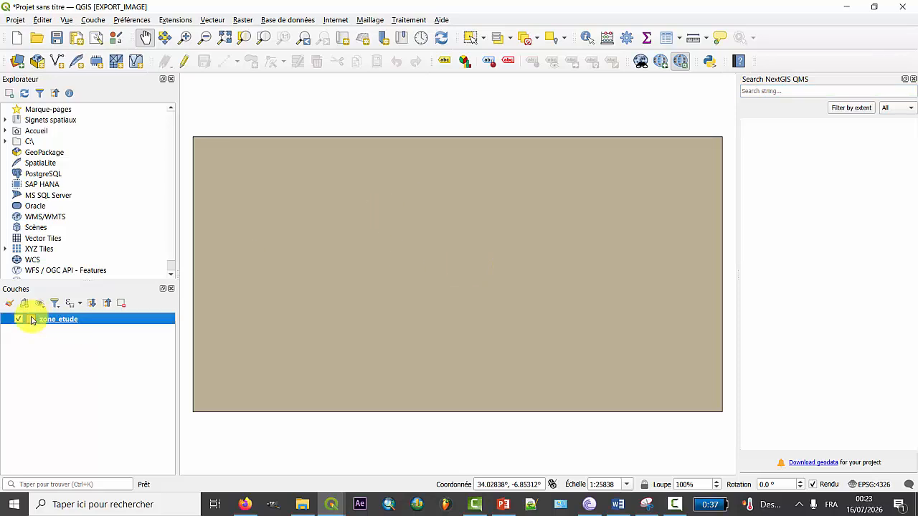
double_click(32, 321)
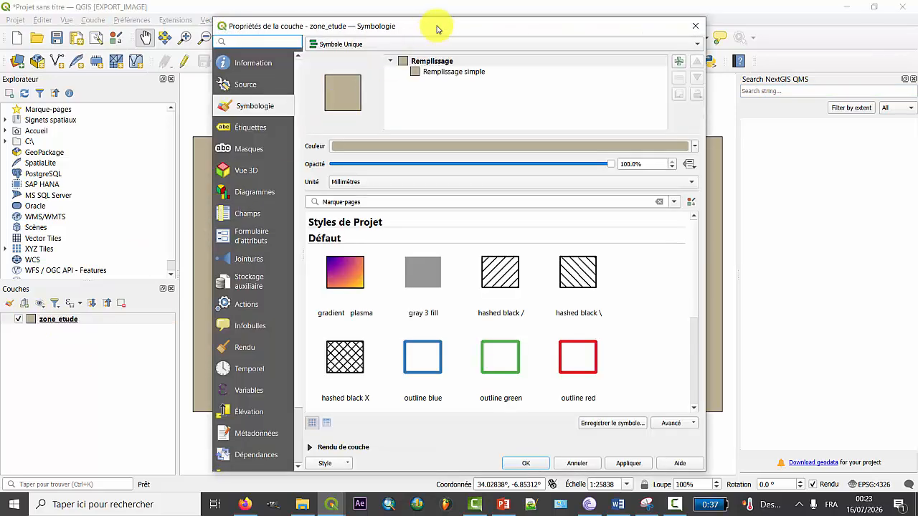
left_click(439, 71)
left_click(510, 188)
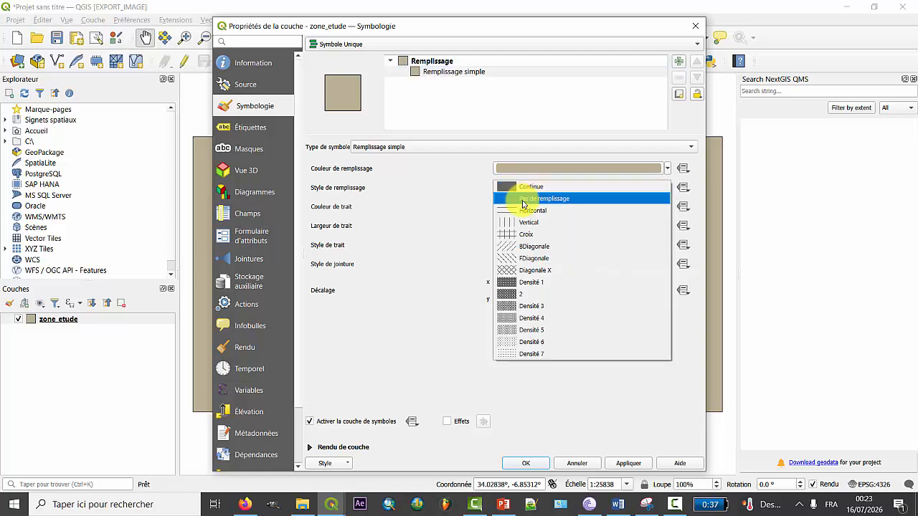
left_click(530, 198)
Give the zone_etude outline the red colour #f00e0e and a stroke width of 0.46 mm, and apply the symbology
left_click(548, 207)
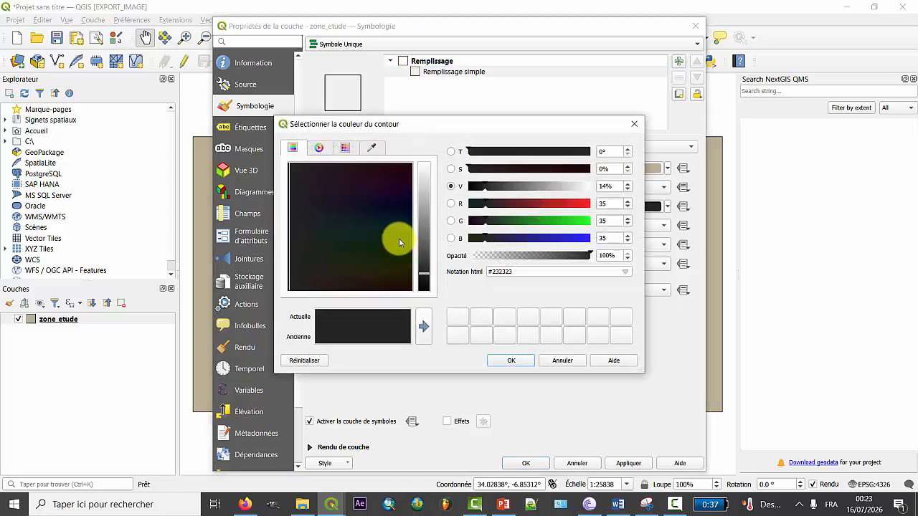
left_click(345, 149)
left_click(319, 148)
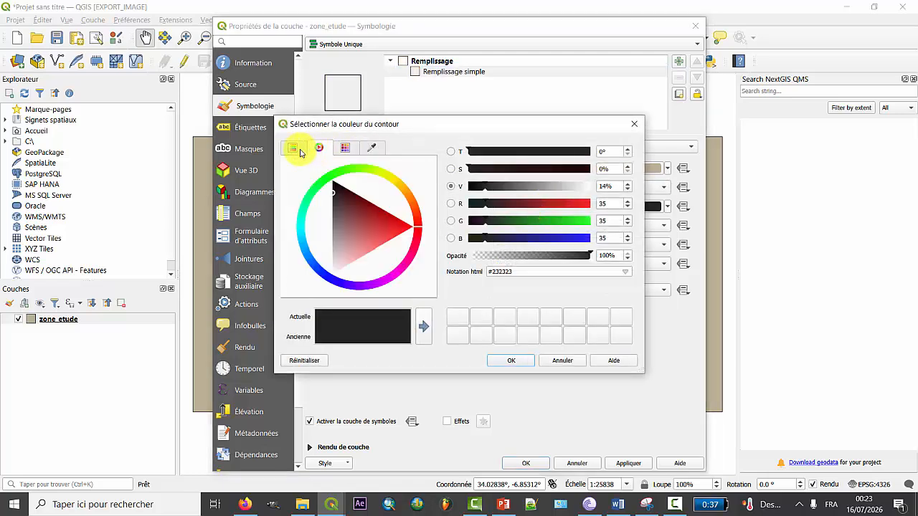
left_click(403, 227)
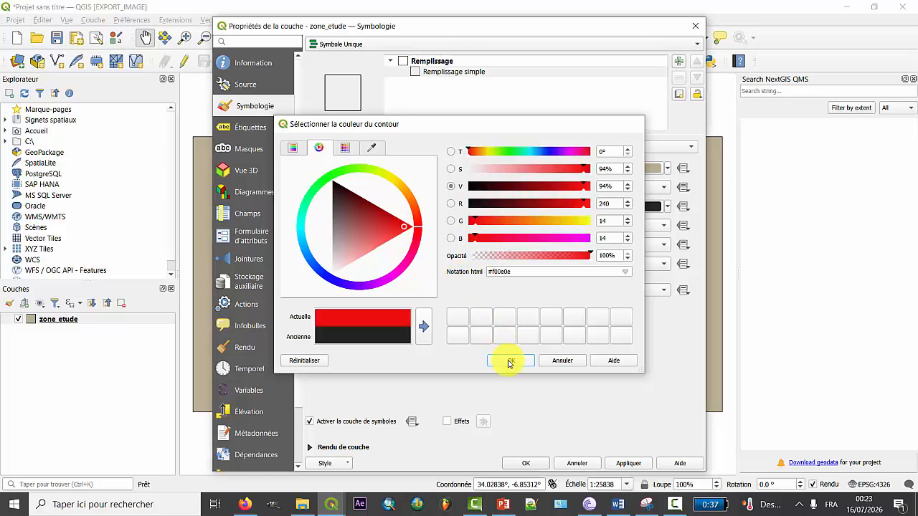
left_click(510, 360)
left_click(599, 223)
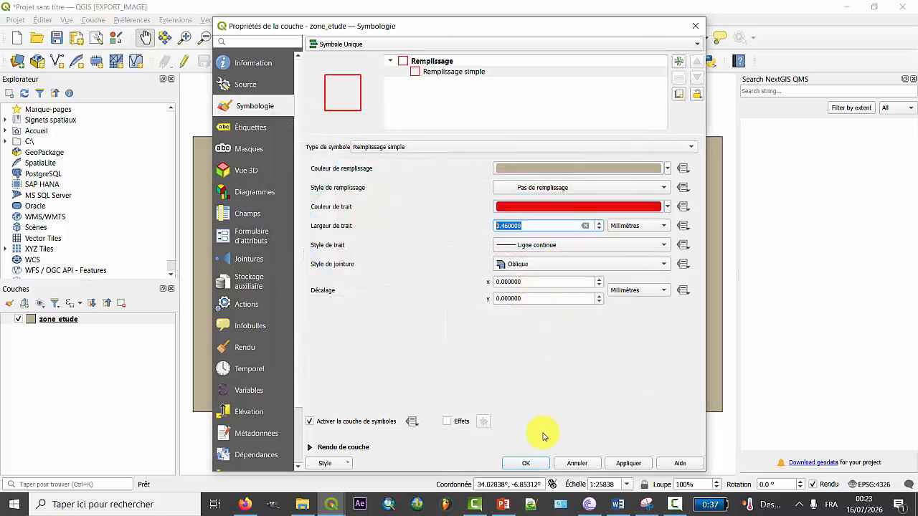
left_click(628, 463)
left_click(530, 463)
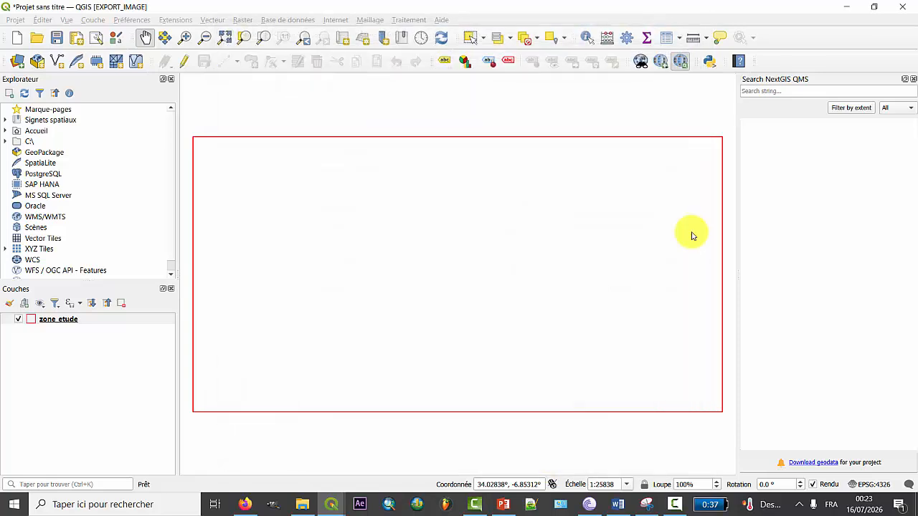
Search the NextGIS QMS catalogue for "google satellite" and add the Google Satellite basemap beneath zone_etude
left_click(821, 91)
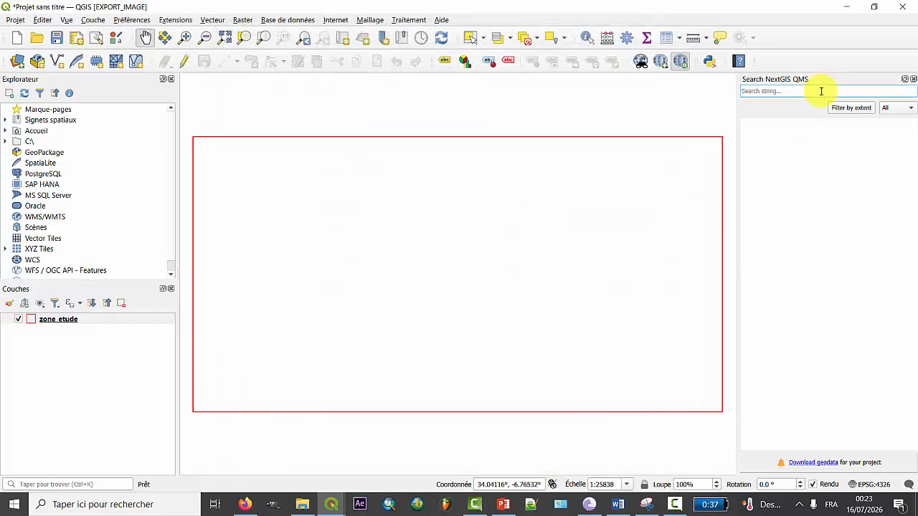
type("g")
type("oog")
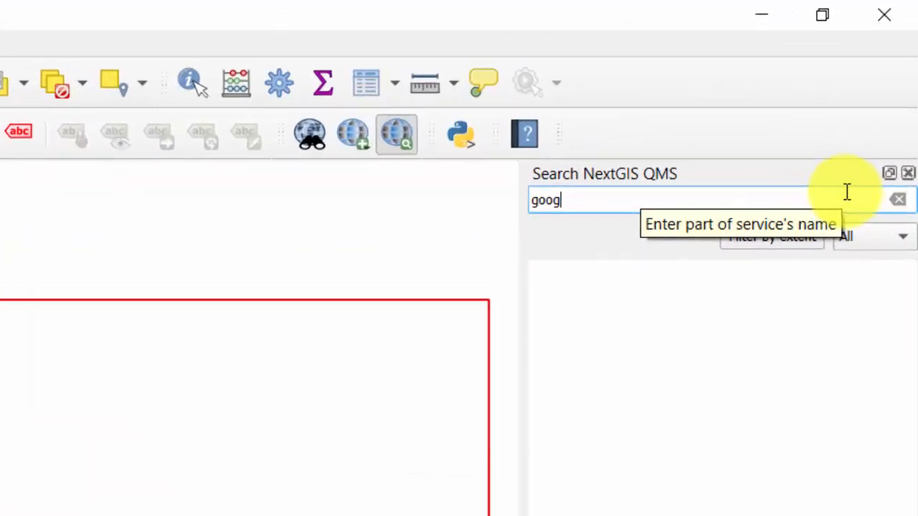
type("le satellite")
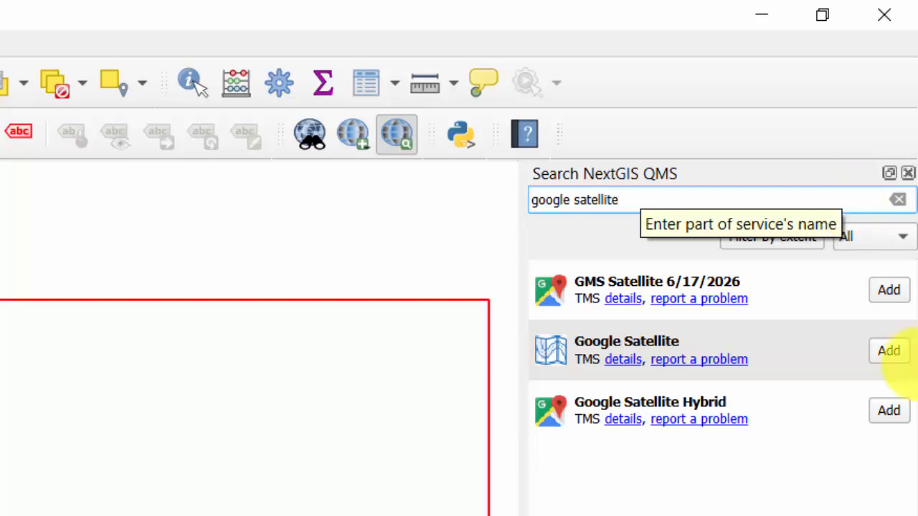
left_click(891, 351)
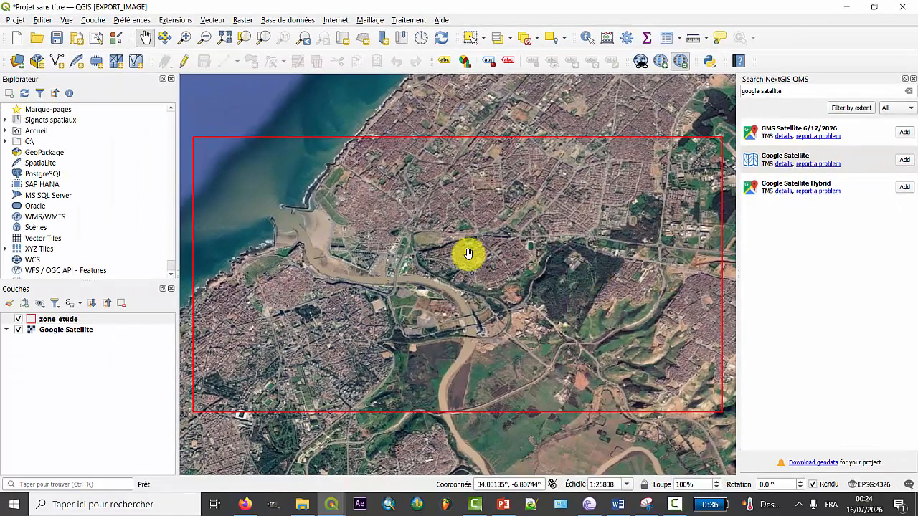
scroll(468, 253, "down", 1)
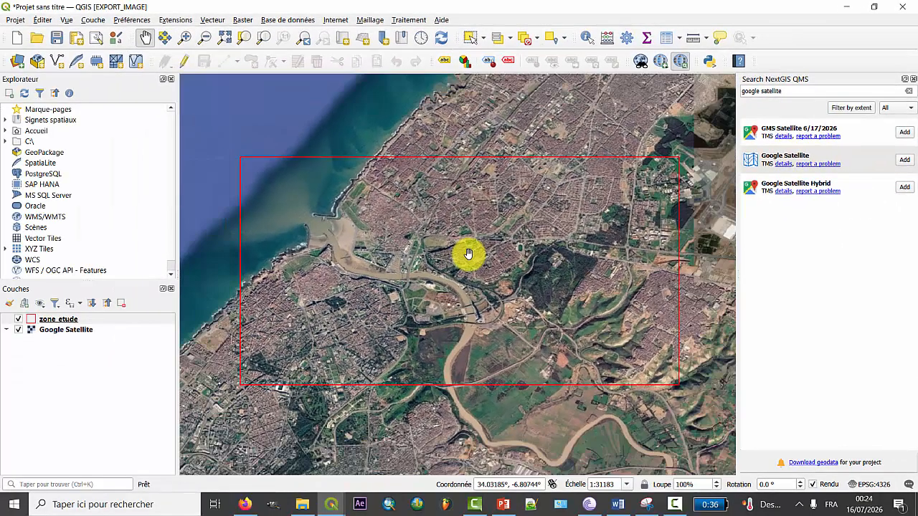
scroll(468, 253, "up", 1)
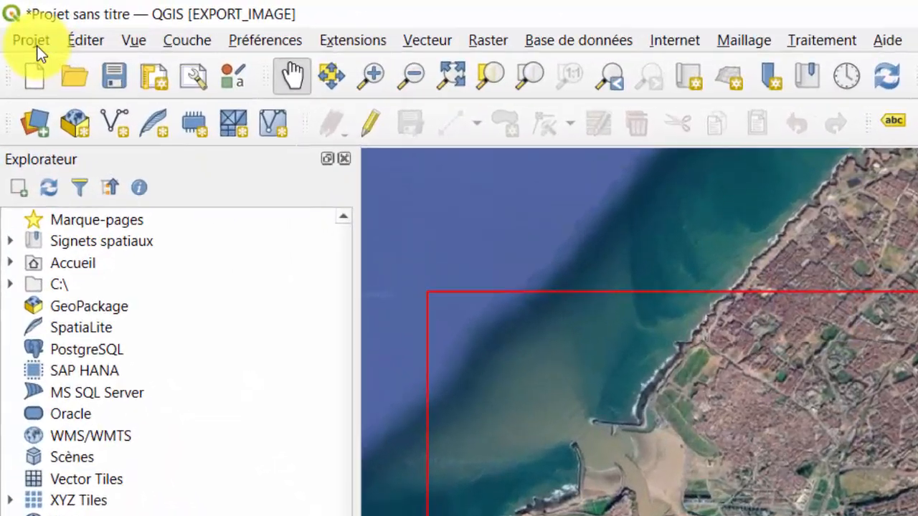
left_click(19, 23)
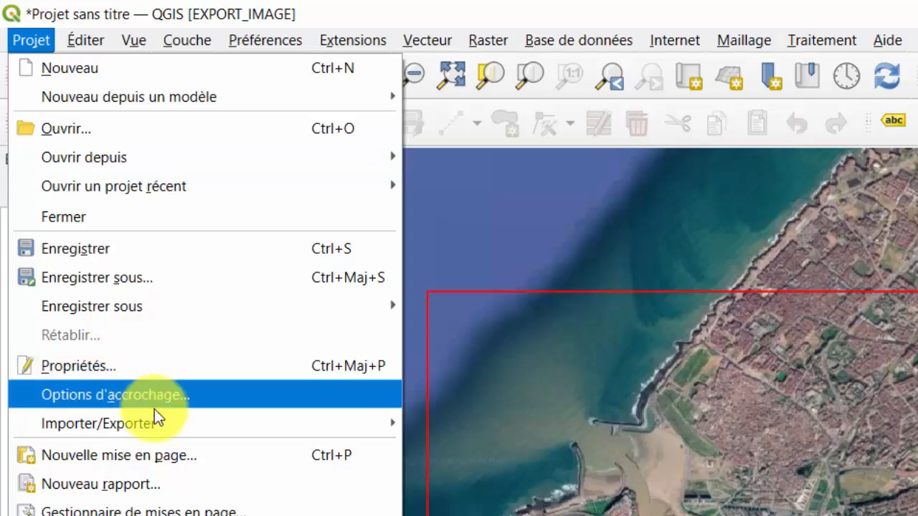
mouse_move(159, 423)
left_click(544, 423)
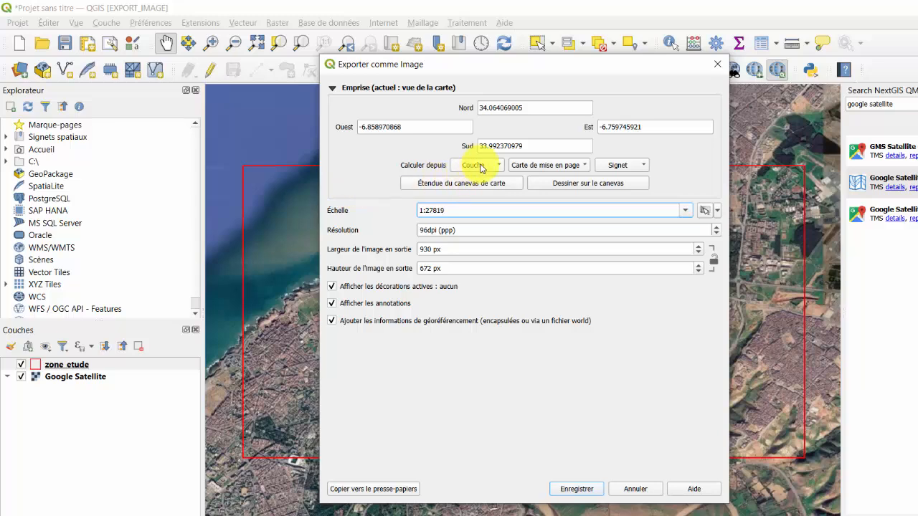
left_click(479, 166)
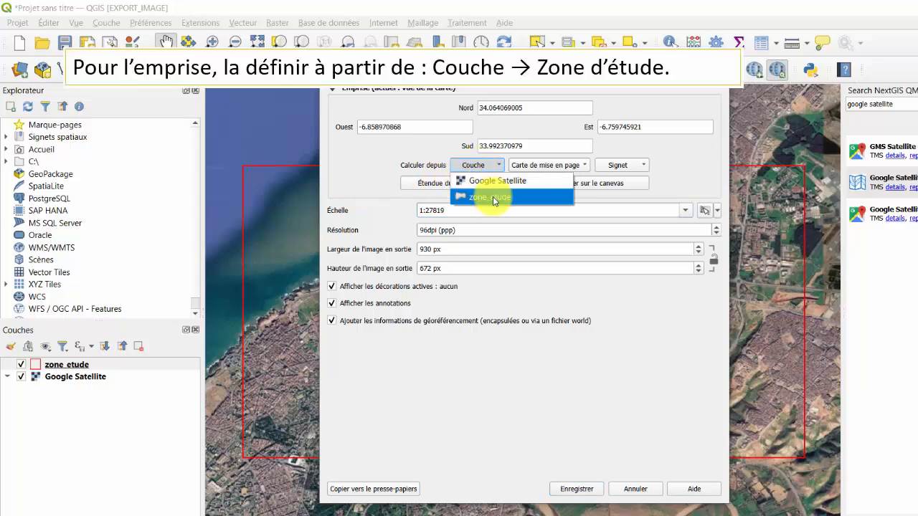
left_click(493, 198)
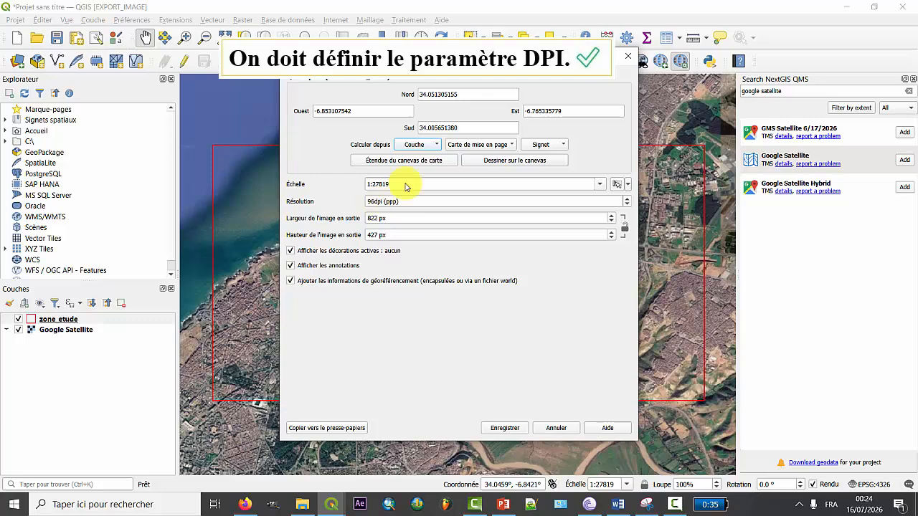
left_click(628, 55)
Measure the width of the zone_etude rectangle along its upper edge, corner to corner, and close the measurement
left_click(706, 38)
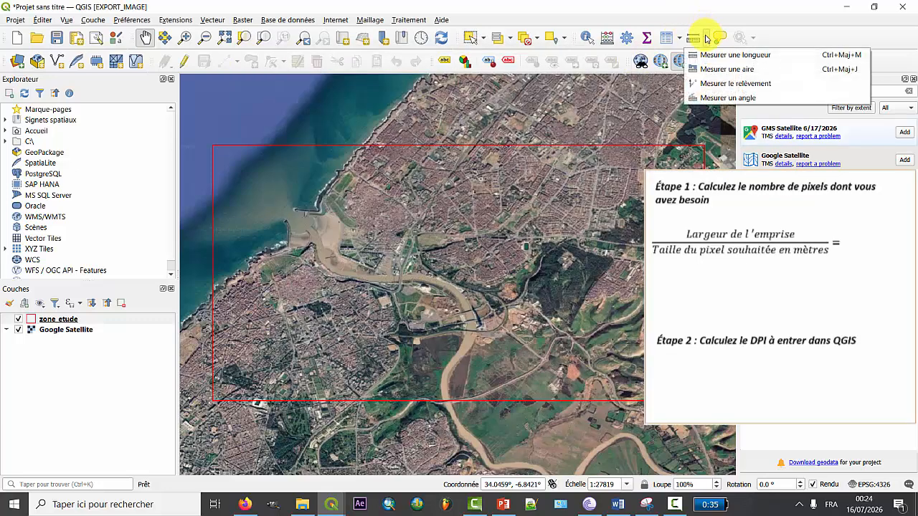
left_click(709, 54)
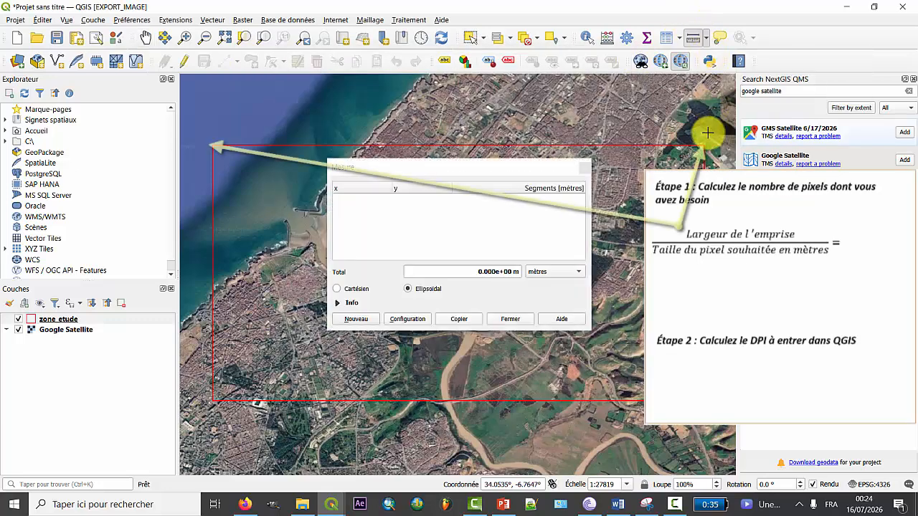
scroll(706, 146, "up", 1)
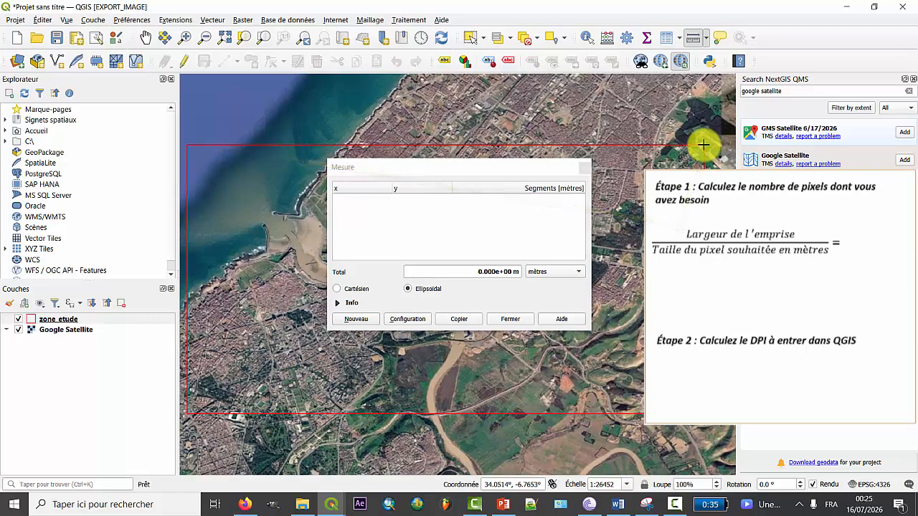
left_click(703, 146)
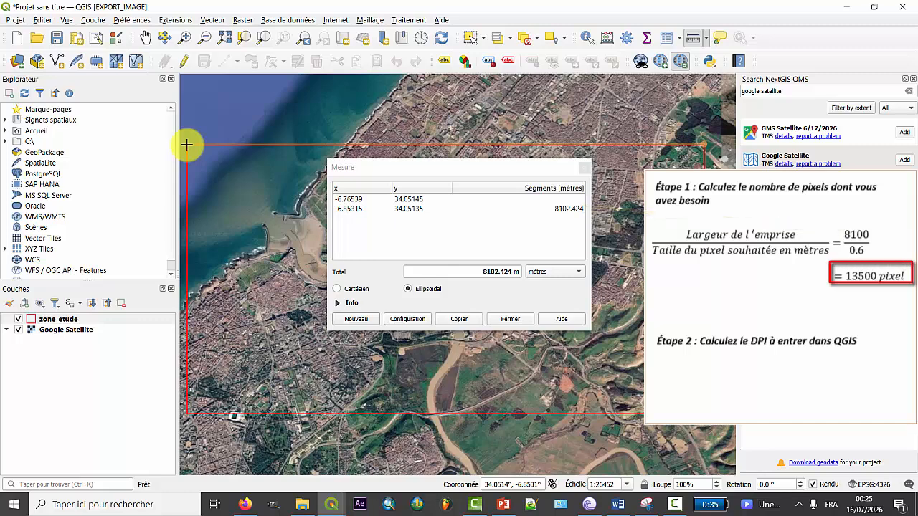
left_click(509, 318)
Start exporting the map as an image and calculate the export extent from the zone_etude layer
left_click(15, 19)
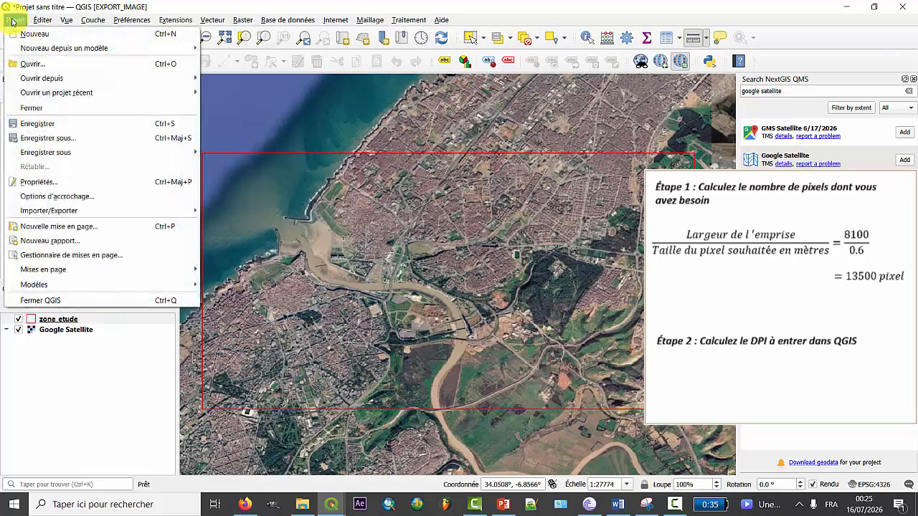
mouse_move(74, 211)
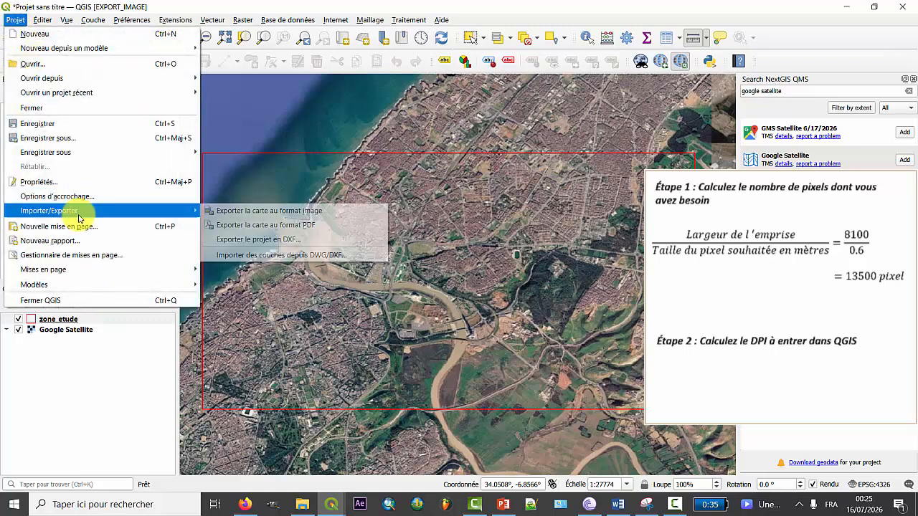
left_click(248, 211)
left_click(374, 202)
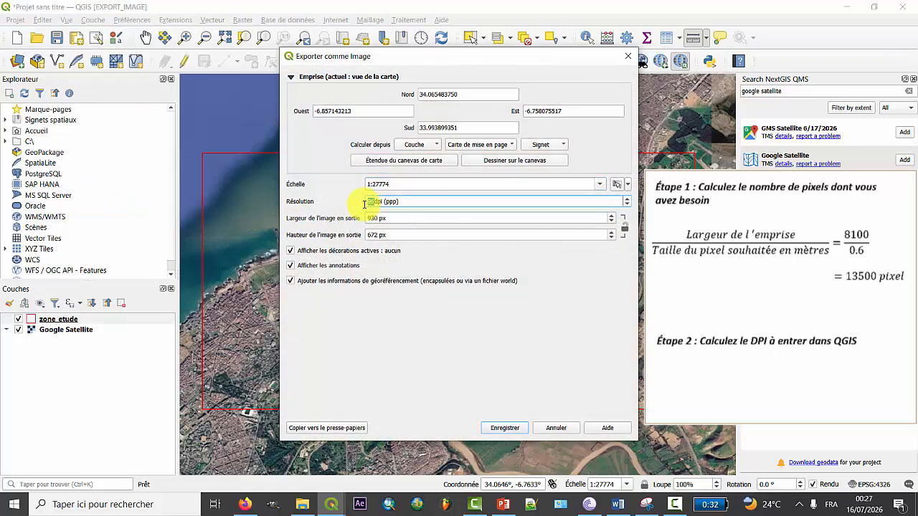
left_click(414, 145)
left_click(433, 172)
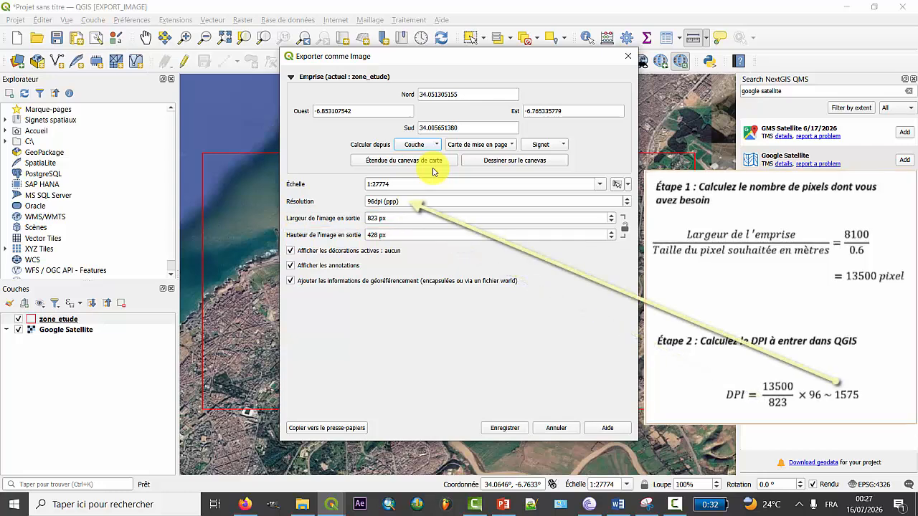
Set the image export resolution to 1575 dpi
left_click(378, 203)
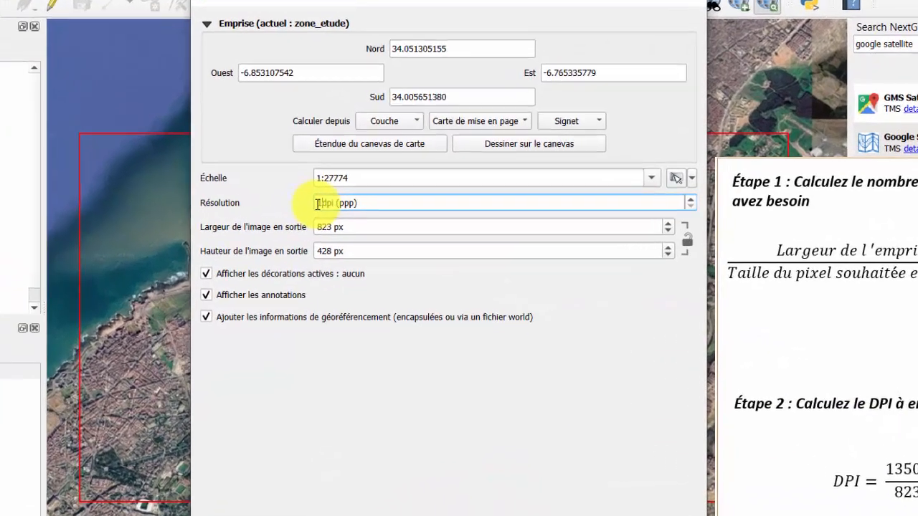
type("1575")
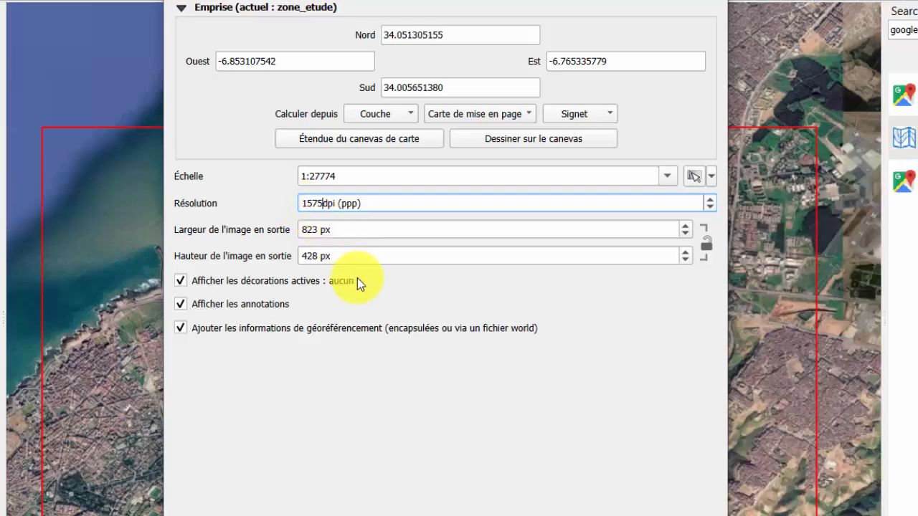
key("Tab")
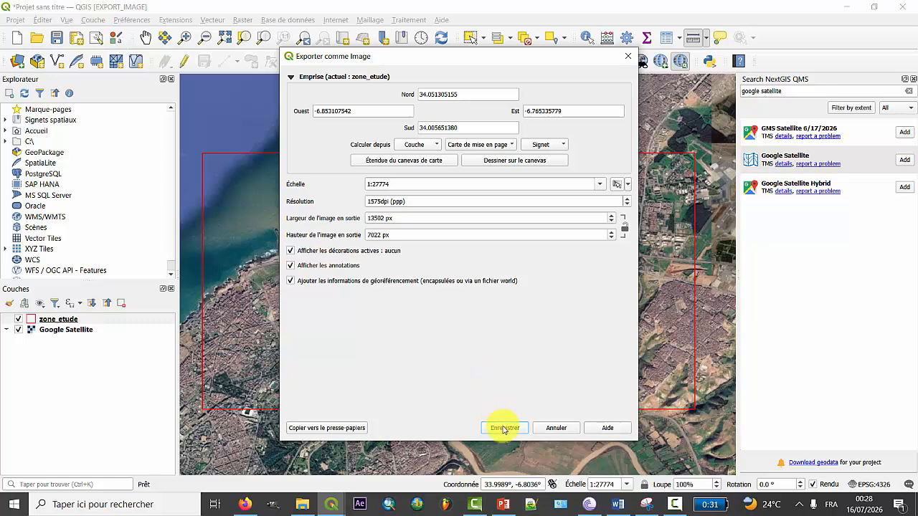
Save the exported map image in TIFF format as Image_rabat in the exporter_google_maps folder
left_click(505, 428)
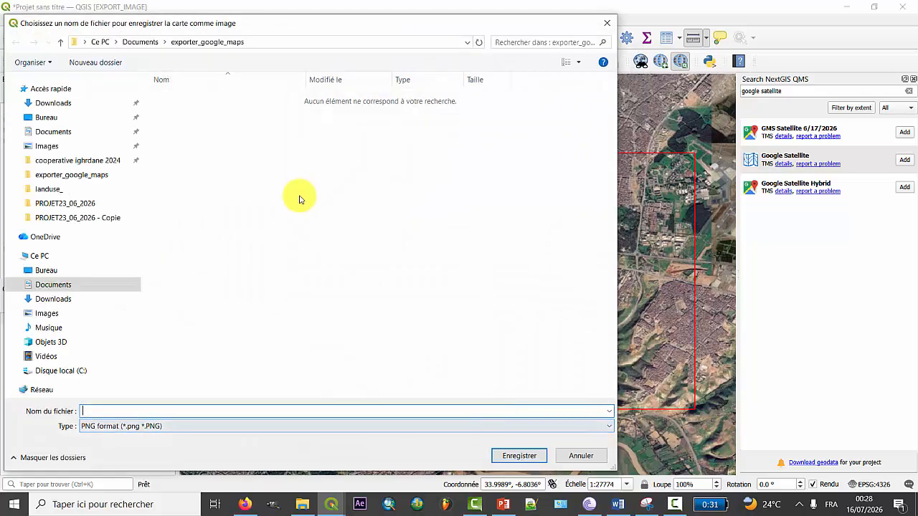
left_click(195, 426)
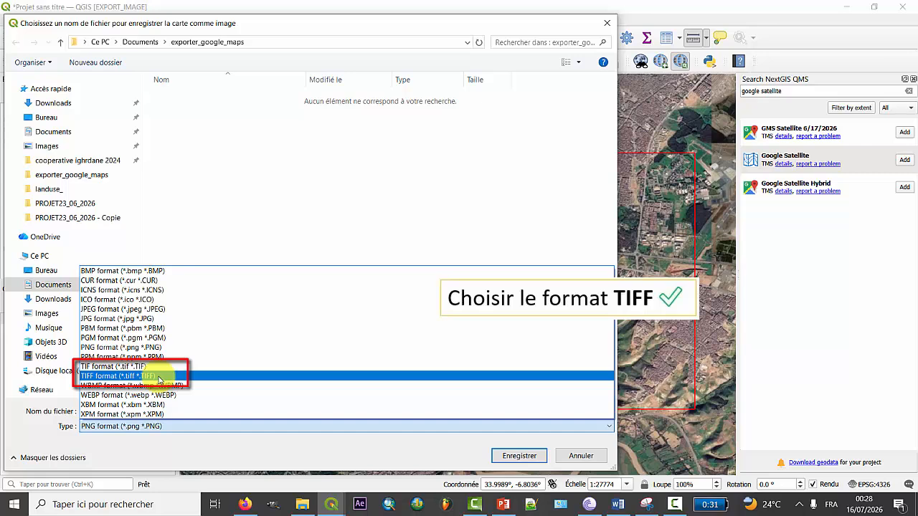
left_click(159, 377)
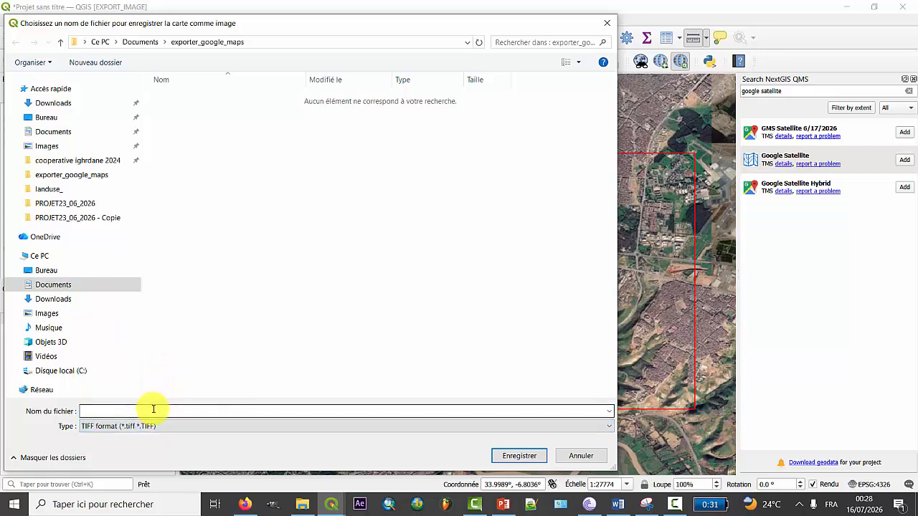
left_click(153, 408)
type("I")
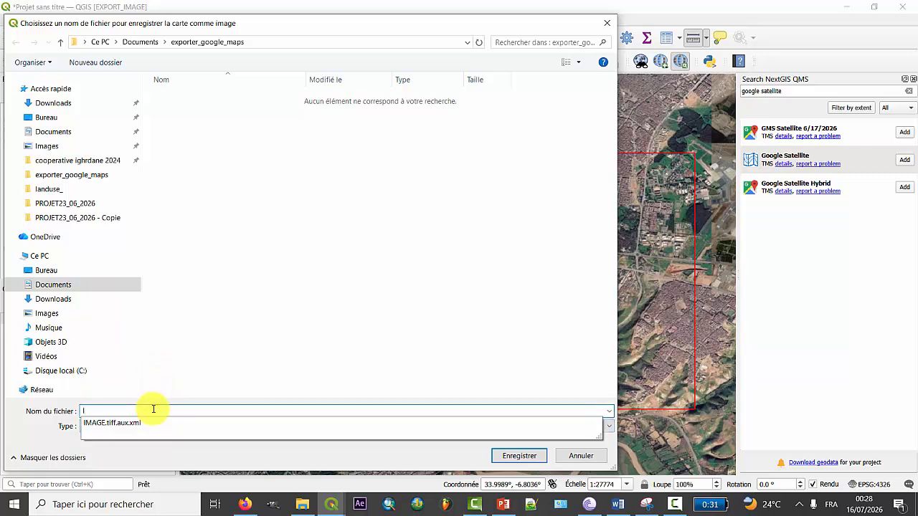
type("mage_rabat")
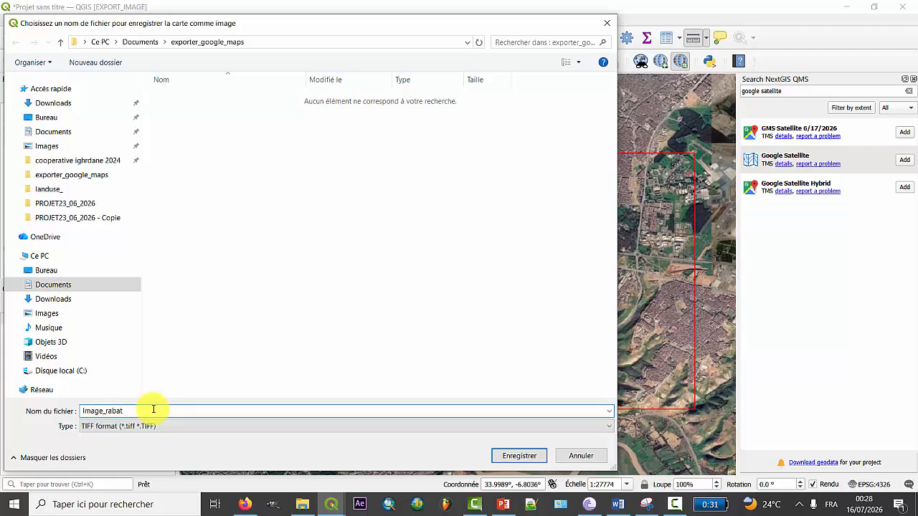
key("Return")
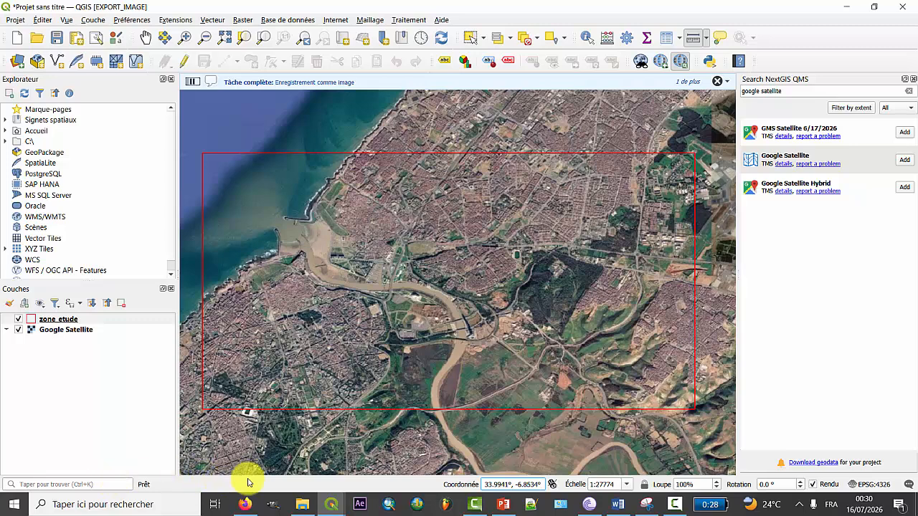
Add the Image_rabat TIFF from the exporter_google_maps folder to the QGIS project and hide the Google Satellite basemap
left_click(301, 504)
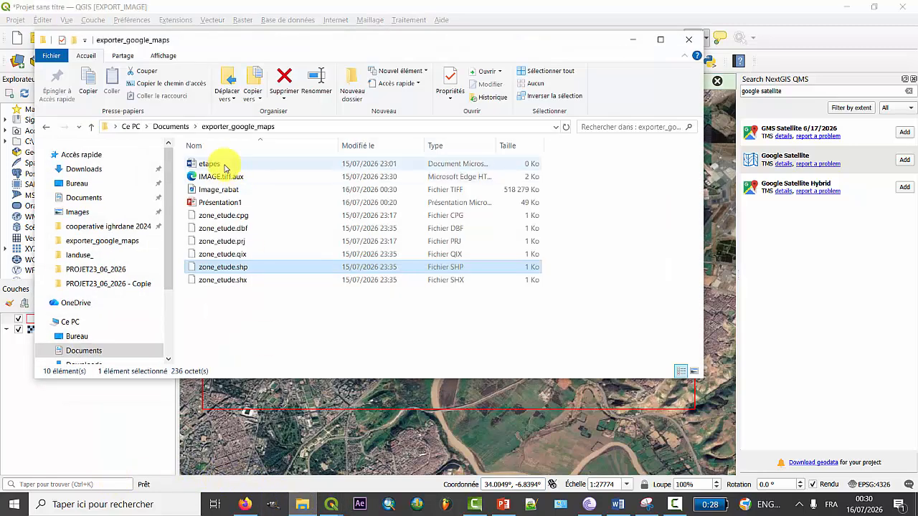
left_click(230, 190)
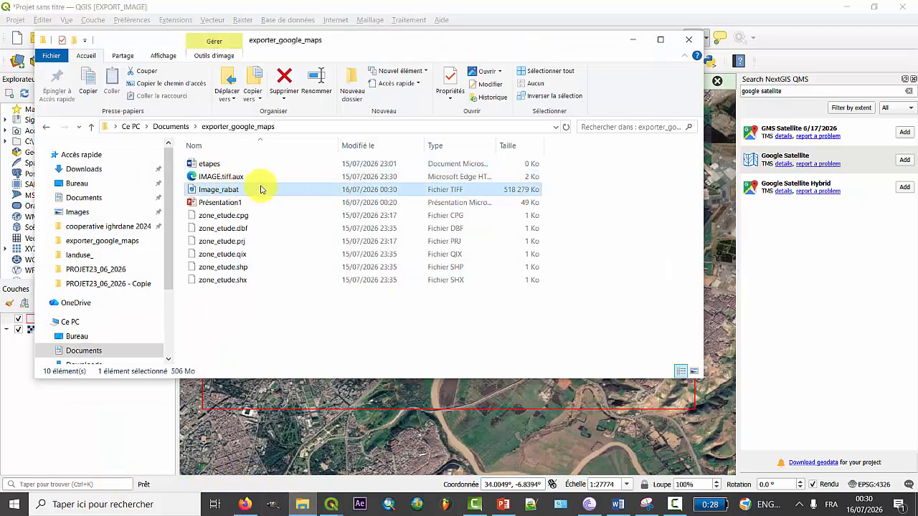
left_click_drag(244, 192, 415, 394)
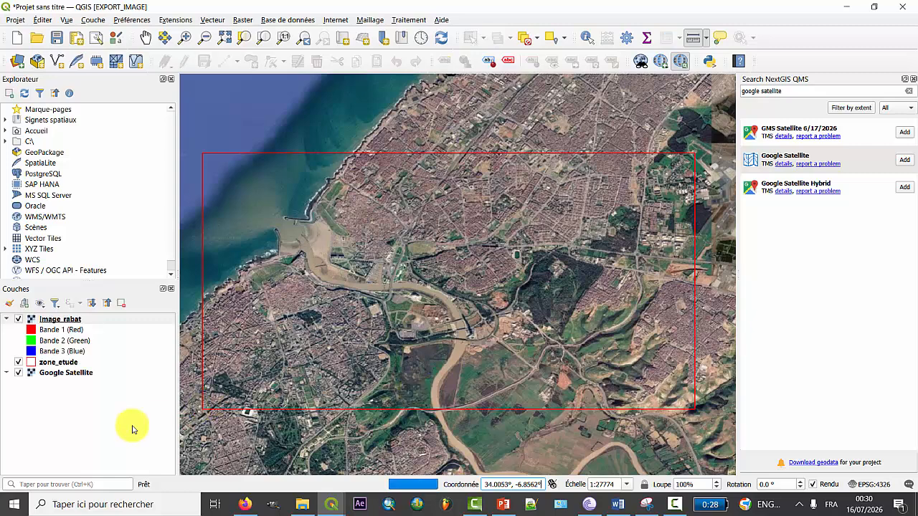
left_click(18, 373)
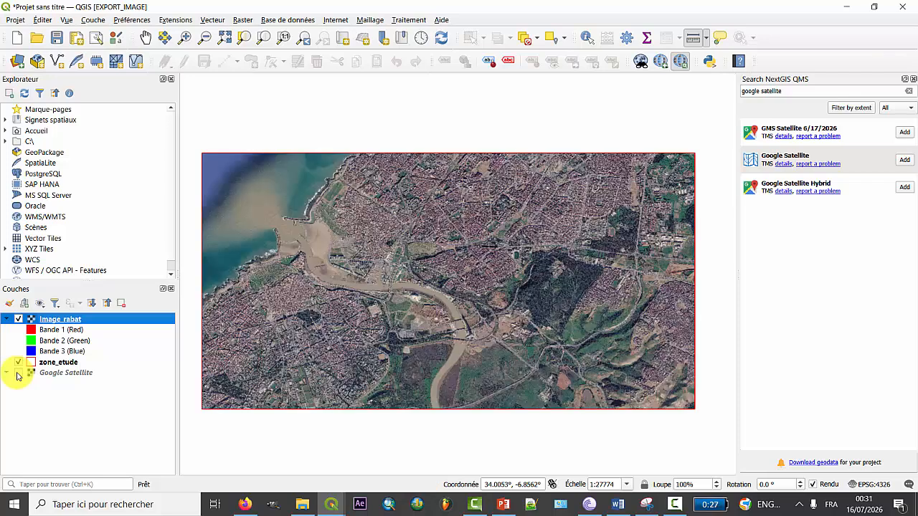
Examine the detail of the Image_rabat raster around the breakwater and beach at the river mouth
left_click(185, 37)
left_click_drag(242, 205, 333, 262)
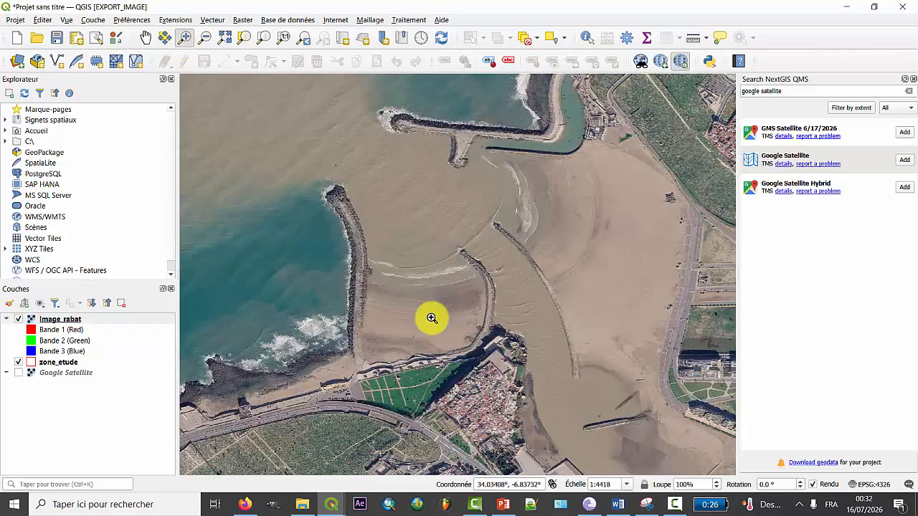
left_click_drag(272, 133, 537, 412)
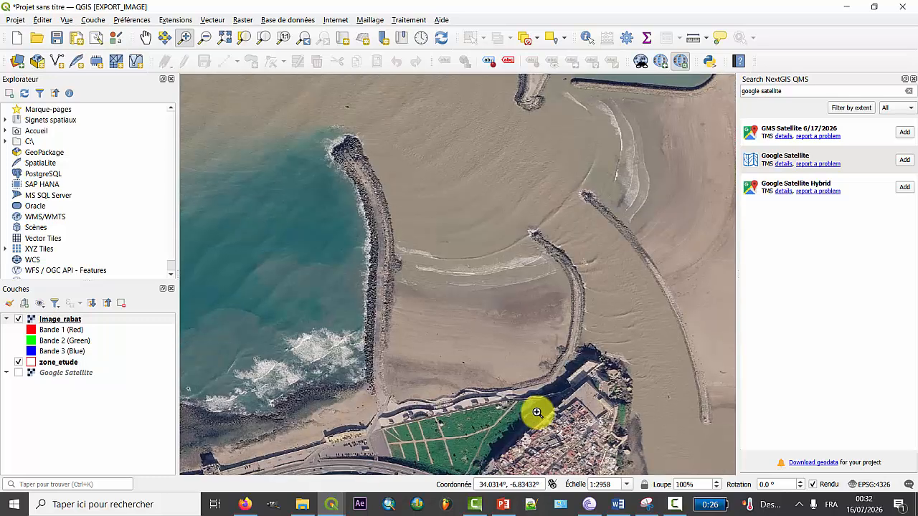
left_click_drag(335, 219, 605, 455)
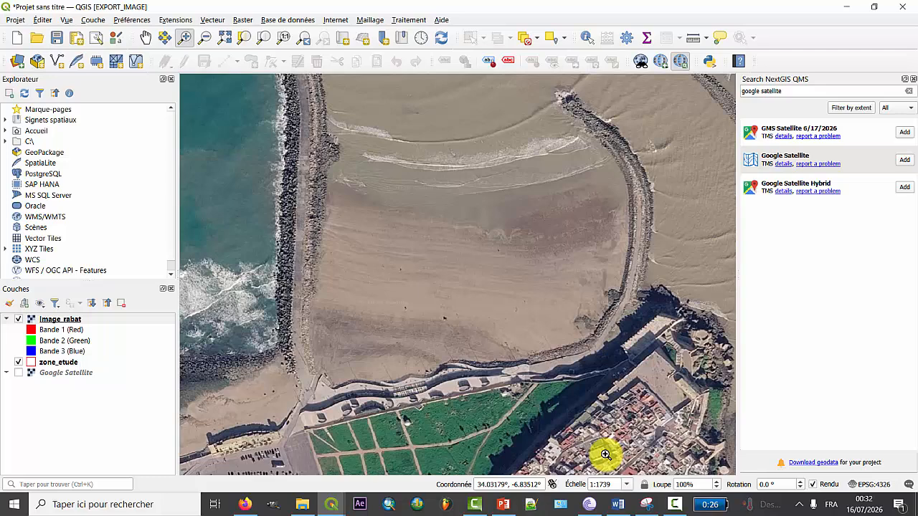
left_click_drag(264, 180, 586, 416)
scroll(587, 410, "down", 2)
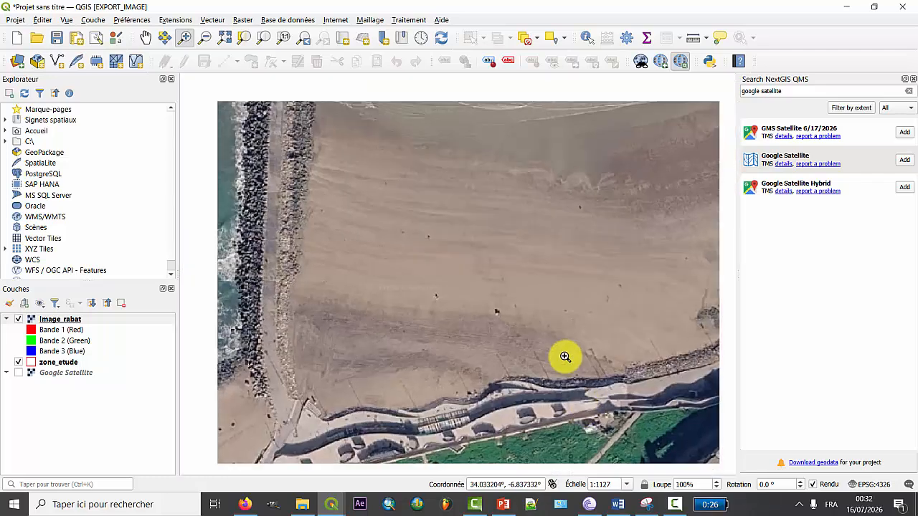